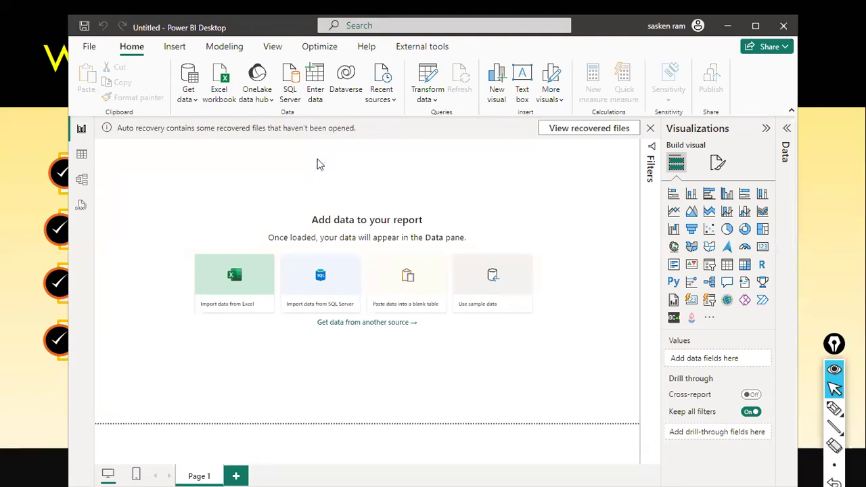
# Step: Search the data connectors for "parq" and open the Parquet connector
pyautogui.write('parq')
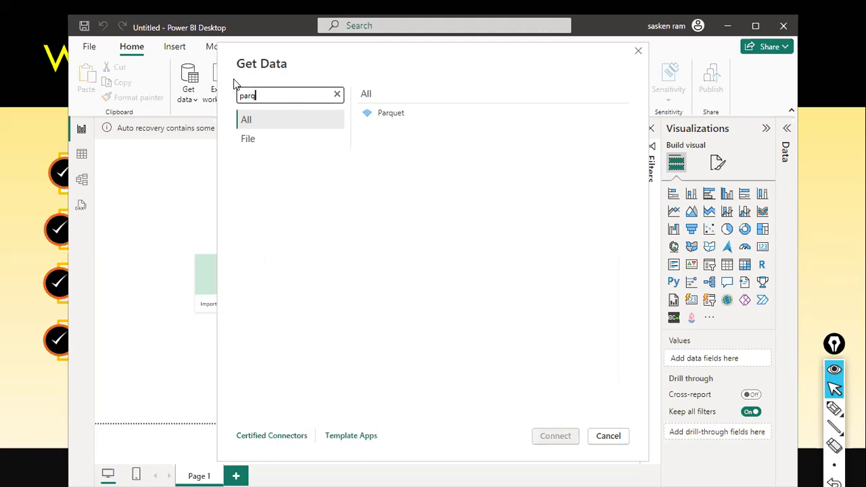
pyautogui.doubleClick(393, 114)
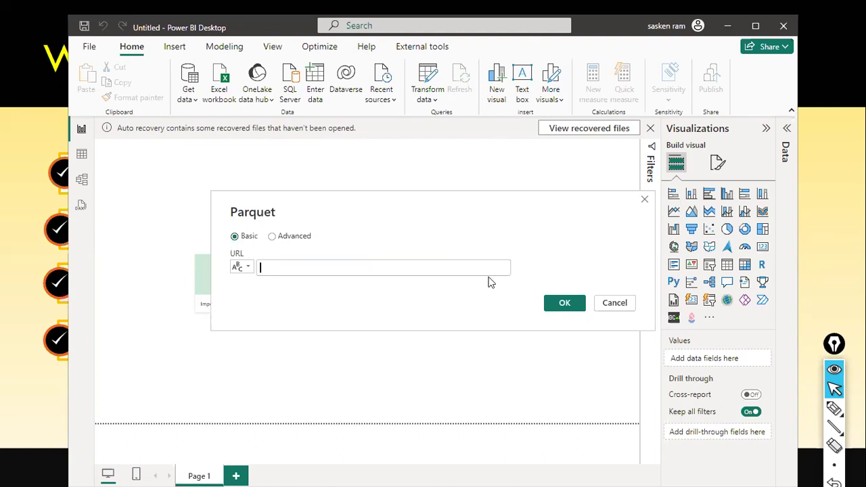
# Step: Examine the Basic and Advanced URL options of the Parquet source, including the value types offered for a URL part
pyautogui.click(273, 237)
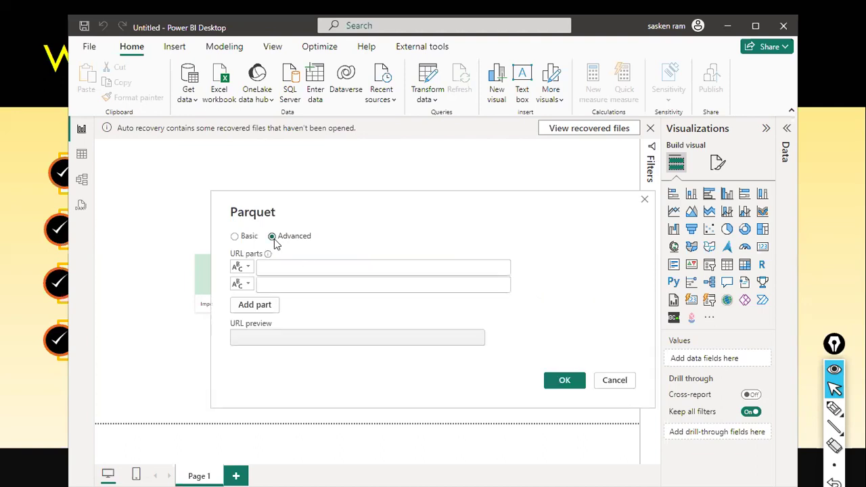
pyautogui.click(252, 283)
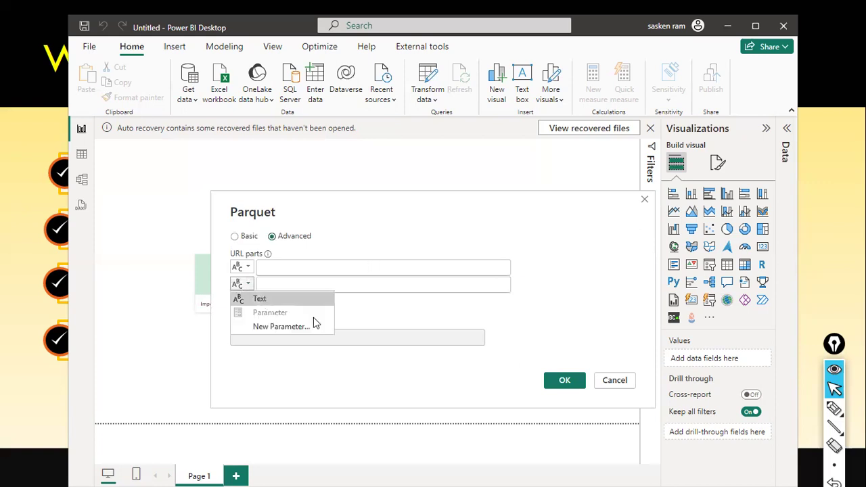
pyautogui.click(279, 344)
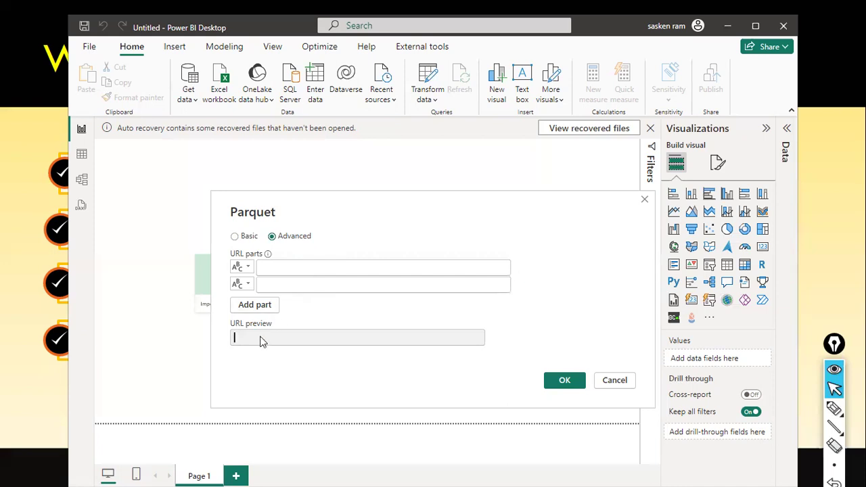
pyautogui.click(238, 242)
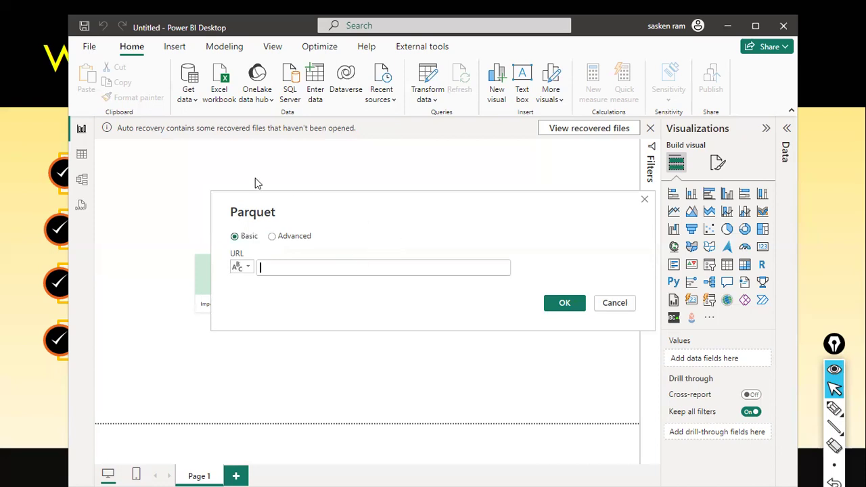
pyautogui.click(274, 237)
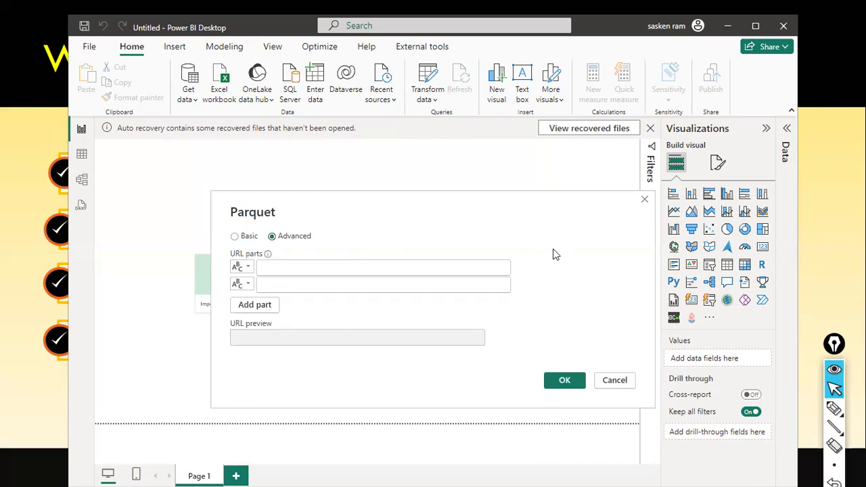
pyautogui.click(320, 339)
pyautogui.hotkey('alt', 'Tab')
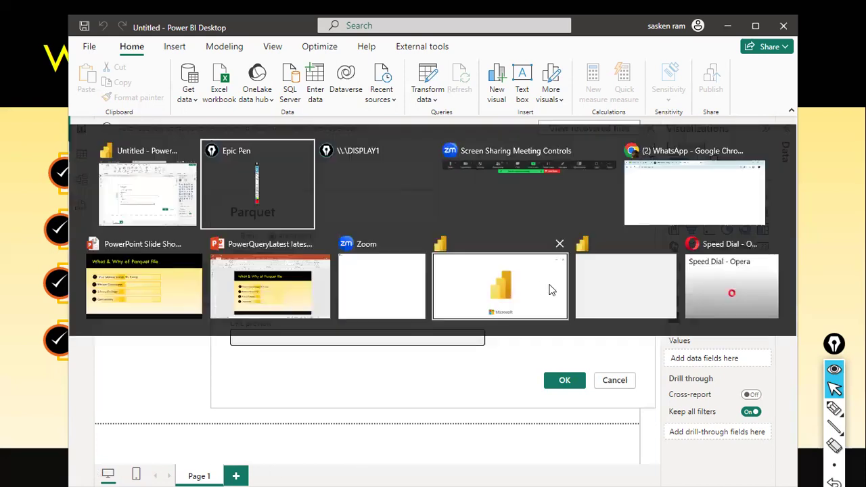
pyautogui.hotkey('alt', 'Tab')
pyautogui.hotkey('alt', 'Tab')
pyautogui.hotkey('alt', 'Tab')
pyautogui.hotkey('alt', 'Tab')
pyautogui.hotkey('alt', 'Tab')
pyautogui.hotkey('alt', 'Tab')
pyautogui.hotkey('alt', 'Tab')
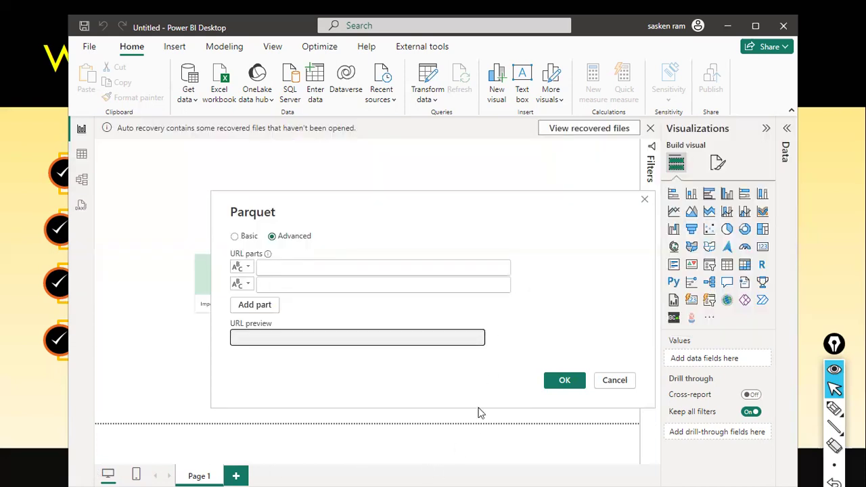
# Step: Switch to File Explorer, search the dat1 folder for *.parq files and try to open Houseprice.parquet
pyautogui.press('super+d')
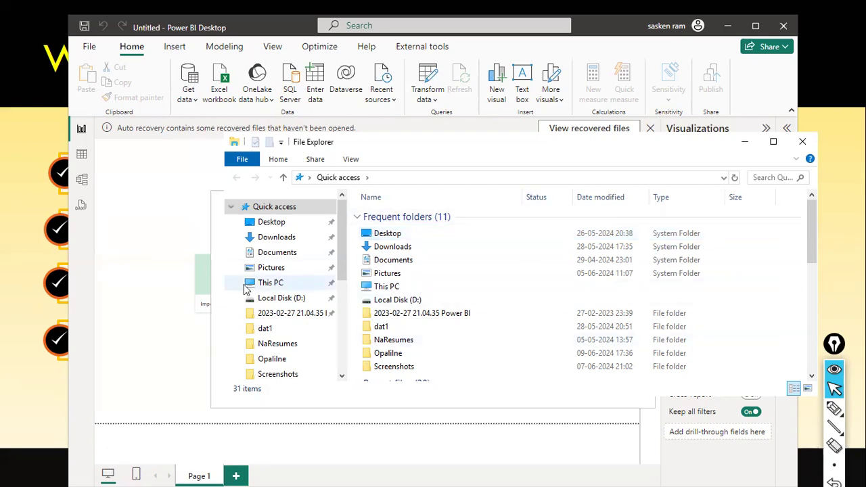
pyautogui.click(369, 328)
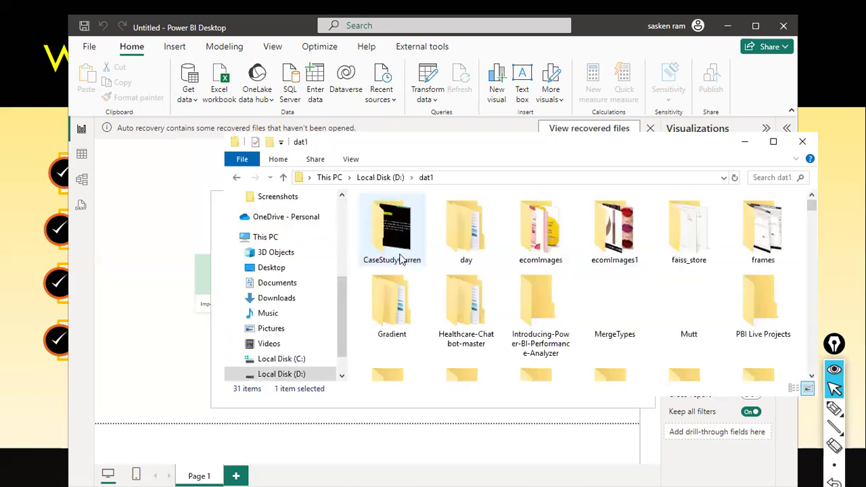
pyautogui.hotkey('ctrl', 'f')
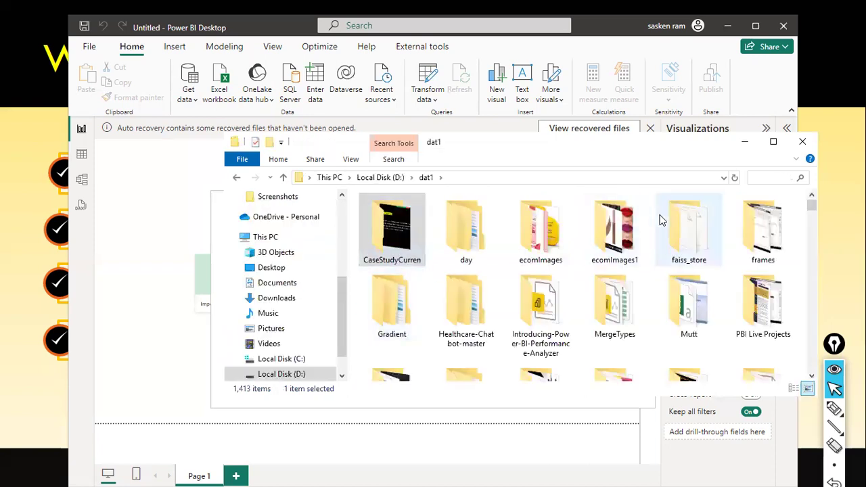
pyautogui.write('*.')
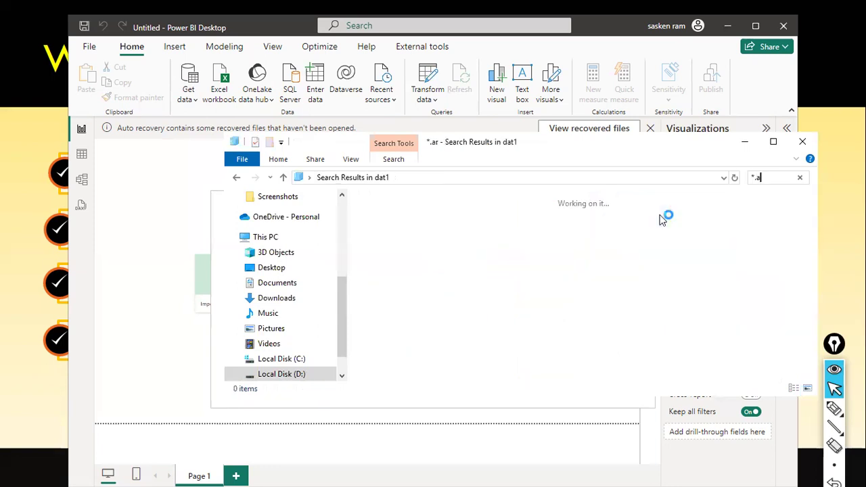
pyautogui.write('par')
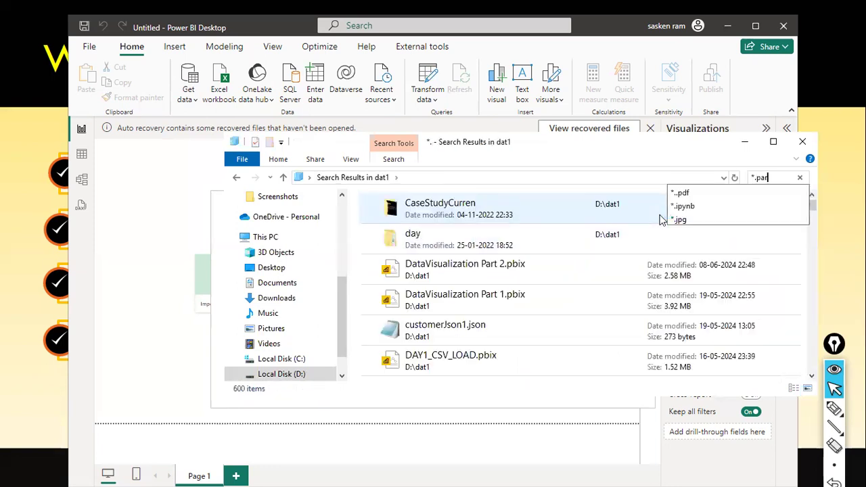
pyautogui.write('q')
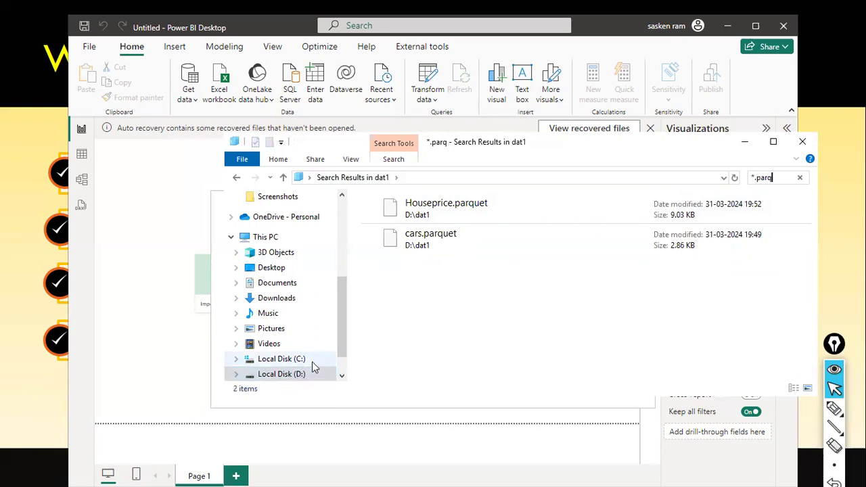
pyautogui.click(465, 205)
pyautogui.doubleClick(465, 205)
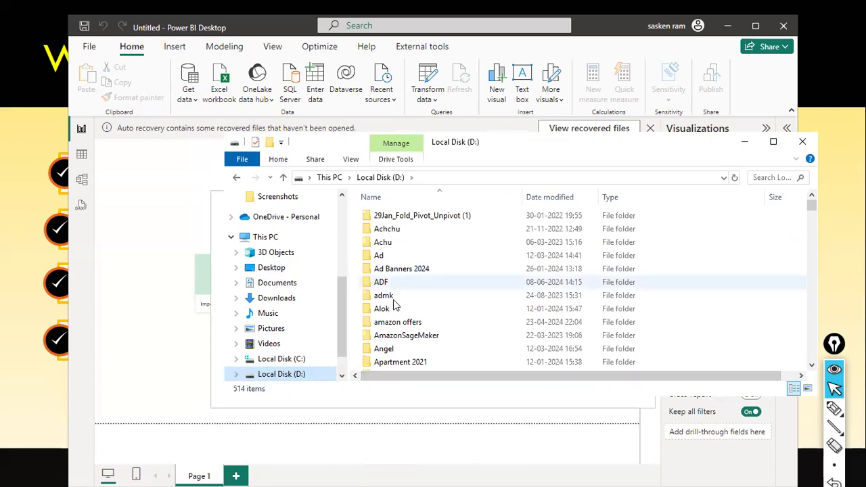
# Step: Open the dat1 folder on drive D, locate Houseprice.parquet and select the folder's path
pyautogui.write('dat1')
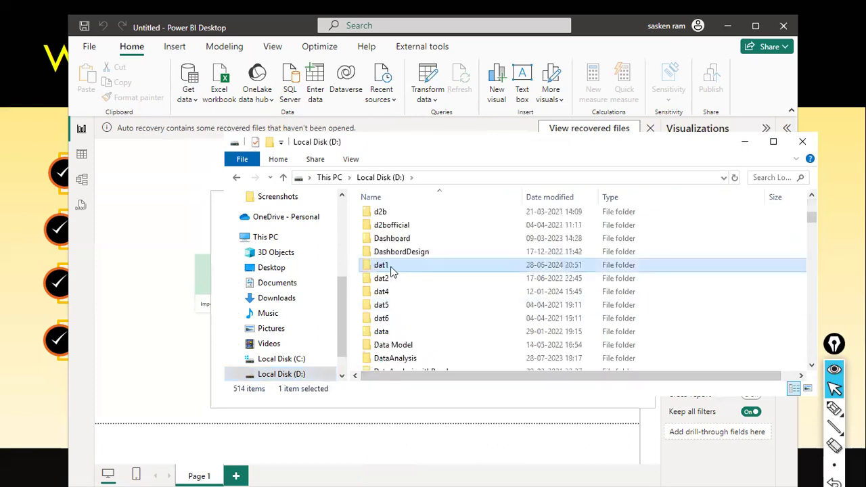
pyautogui.doubleClick(391, 267)
pyautogui.click(485, 315)
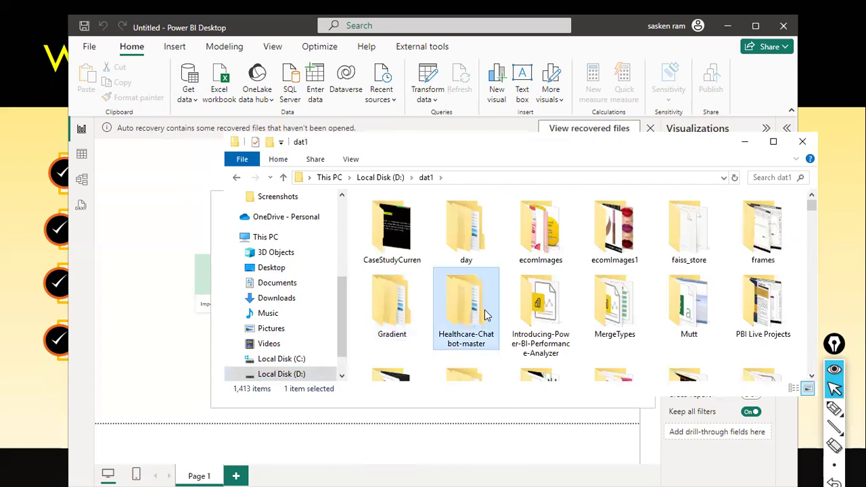
pyautogui.write('hdhu')
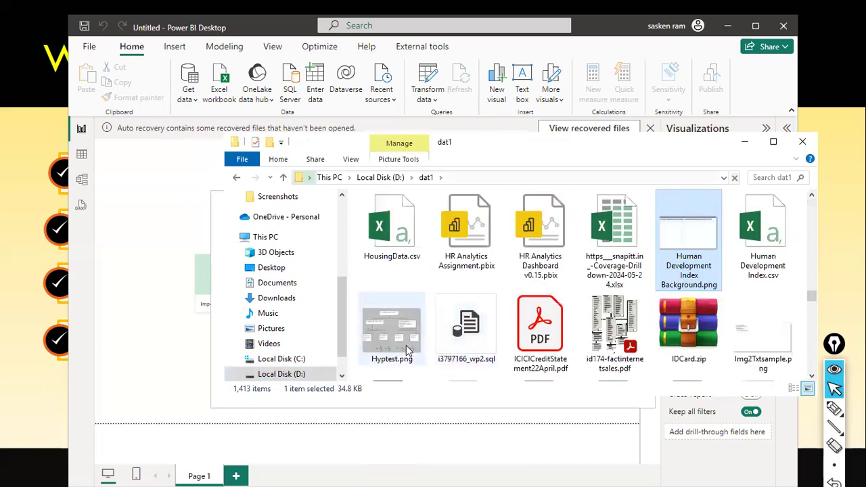
pyautogui.write('heho')
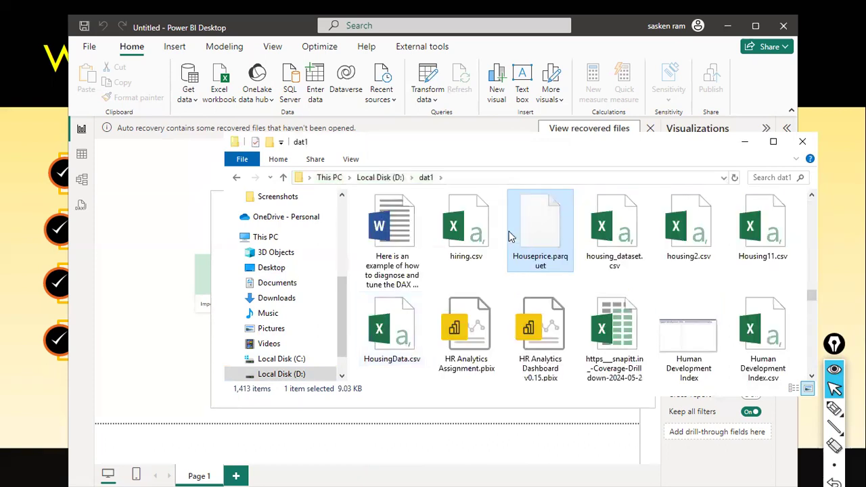
pyautogui.click(470, 183)
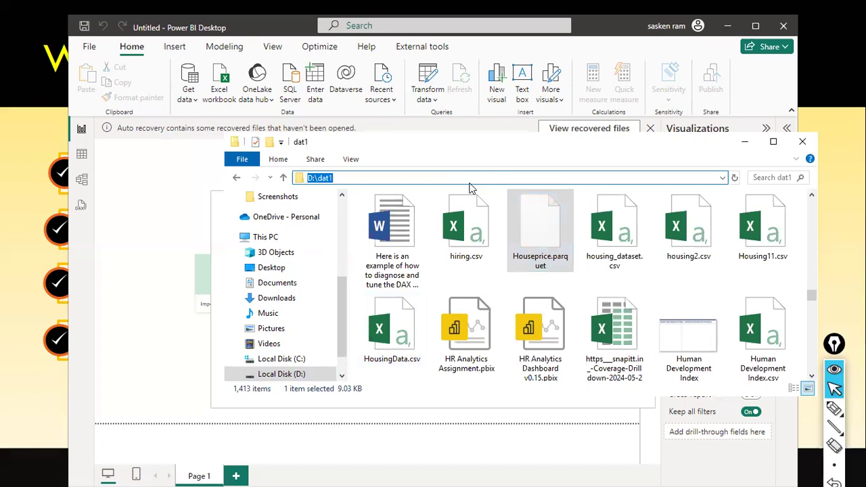
# Step: Switch back to Power BI Desktop and enter file:///D:/dat1/ as the Basic URL of the Parquet source
pyautogui.hotkey('alt', 'Tab')
pyautogui.hotkey('alt', 'Tab')
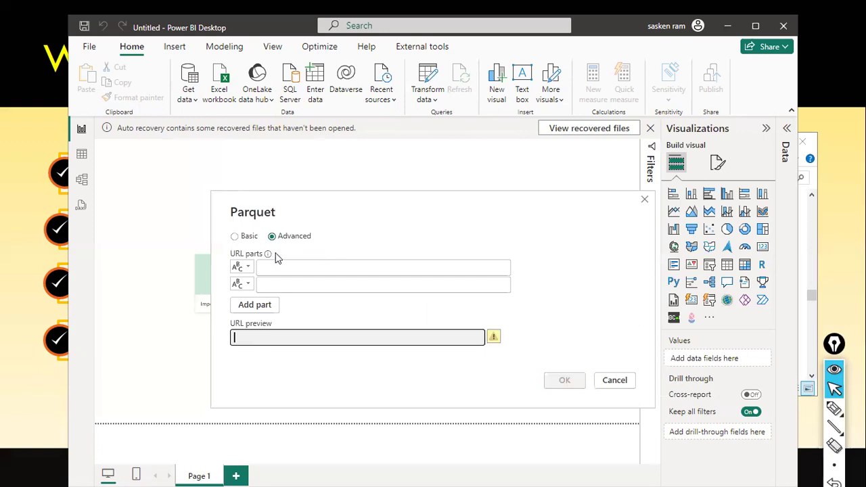
pyautogui.click(235, 236)
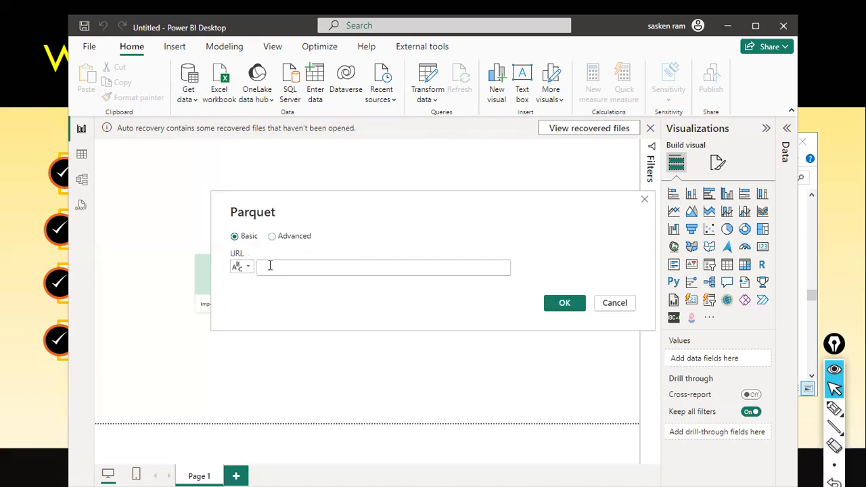
pyautogui.click(269, 265)
pyautogui.write('file')
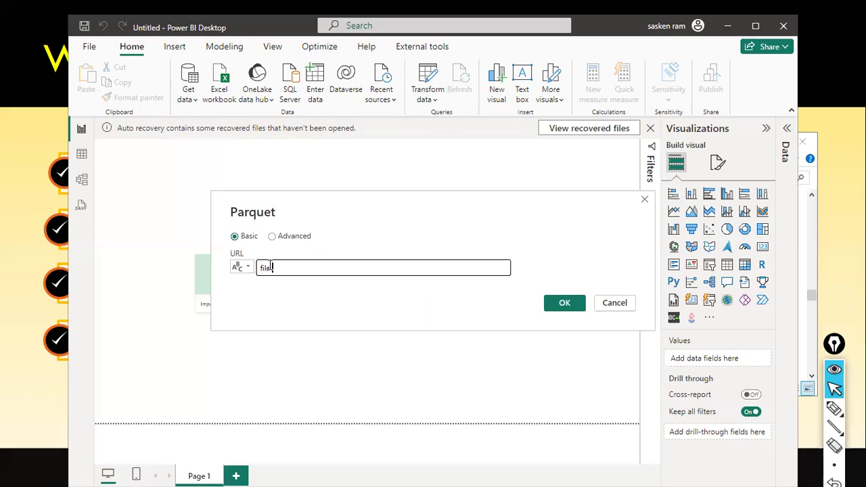
pyautogui.write(':///D:\\dat1')
pyautogui.press('Left')
pyautogui.press('Left')
pyautogui.press('Left')
pyautogui.press('Left')
pyautogui.press('BackSpace')
pyautogui.write('/')
pyautogui.press('Right')
pyautogui.press('Right')
pyautogui.press('Right')
pyautogui.press('Right')
# Step: Switch to File Explorer and copy the full file name of Houseprice.parquet
pyautogui.hotkey('alt', 'Tab')
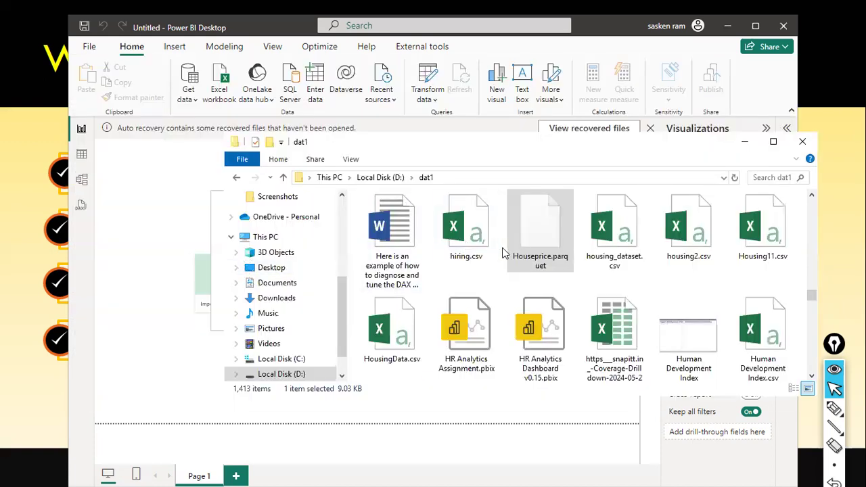
pyautogui.rightClick(518, 261)
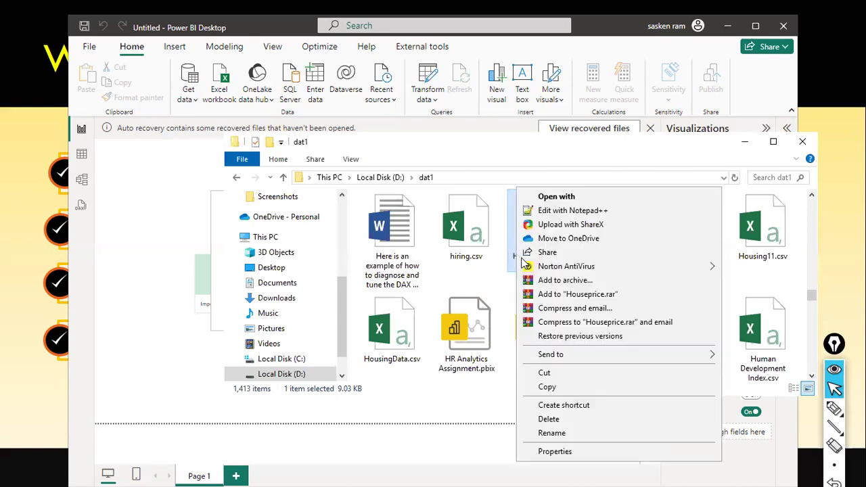
pyautogui.click(562, 434)
pyautogui.hotkey('ctrl', 'a')
pyautogui.hotkey('ctrl', 'c')
# Step: Return to Power BI Desktop, append Houseprice.parquet to the source URL and connect to the file
pyautogui.hotkey('alt', 'Tab')
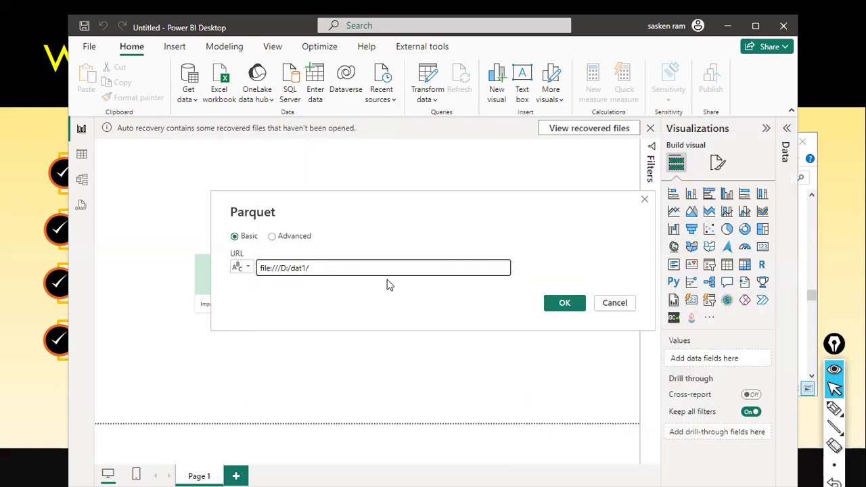
pyautogui.click(376, 270)
pyautogui.hotkey('ctrl', 'v')
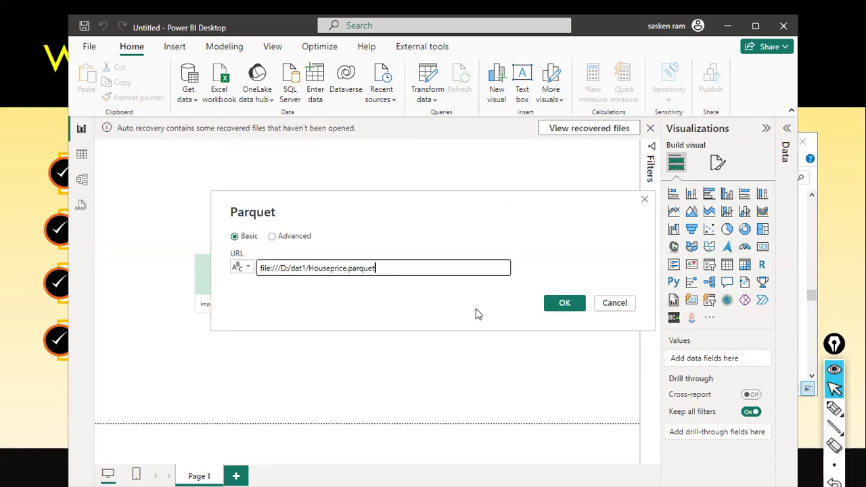
pyautogui.hotkey('ctrl', 'a')
pyautogui.click(552, 305)
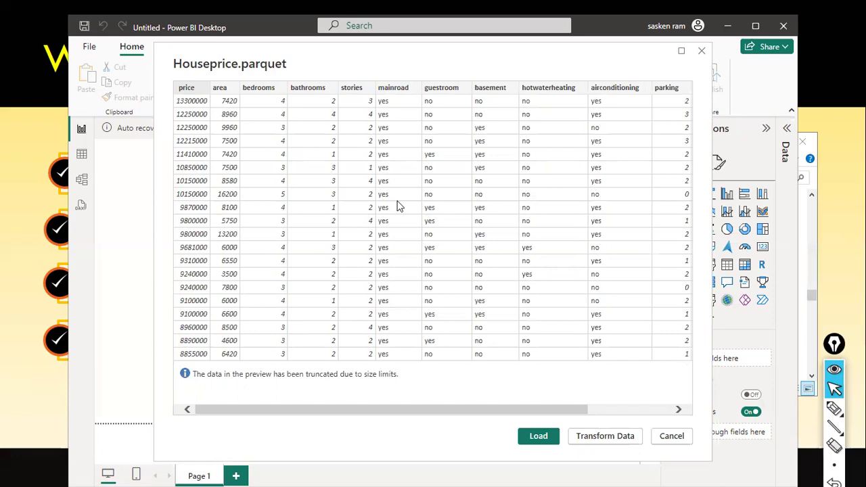
# Step: Review all columns in the Houseprice.parquet preview and load the data into the report
pyautogui.click(623, 414)
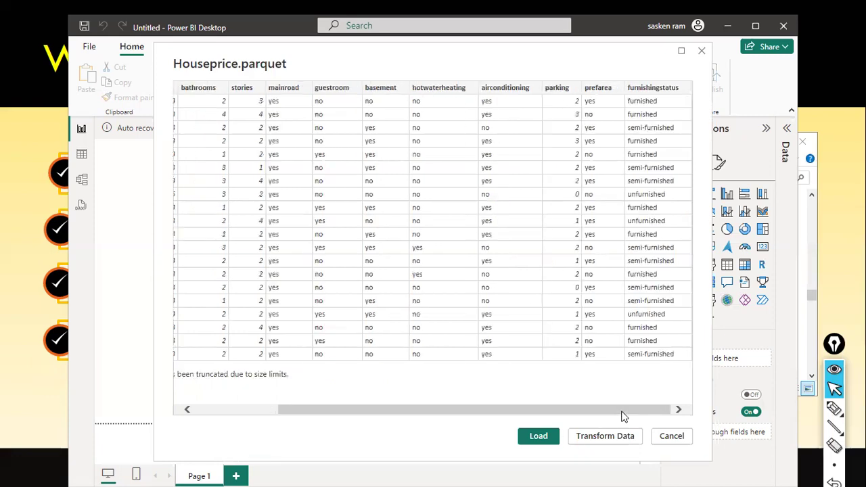
pyautogui.click(268, 402)
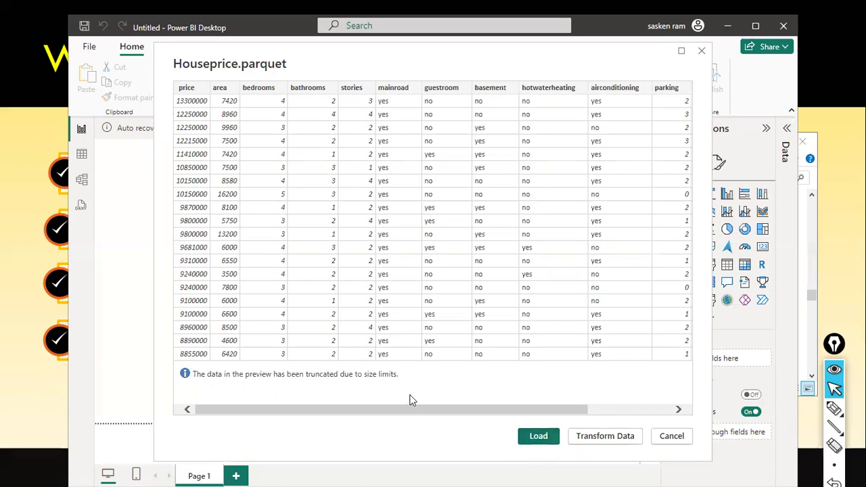
pyautogui.moveTo(426, 415); pyautogui.dragTo(39, 368)
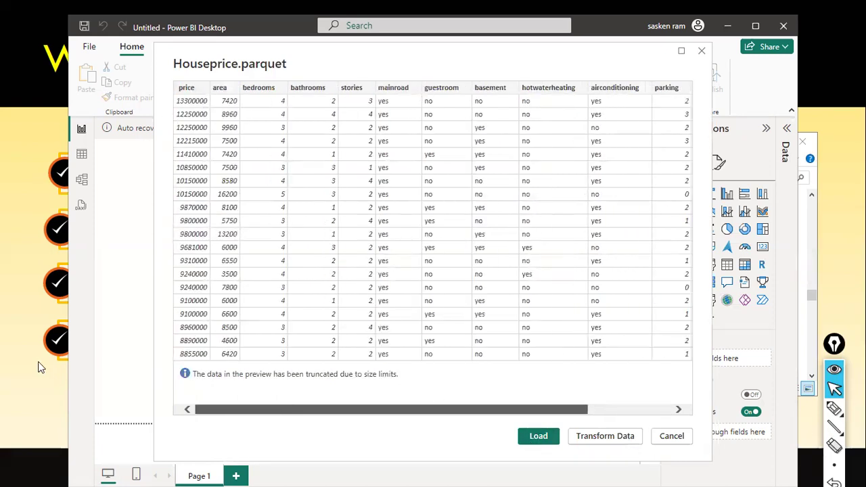
pyautogui.click(541, 435)
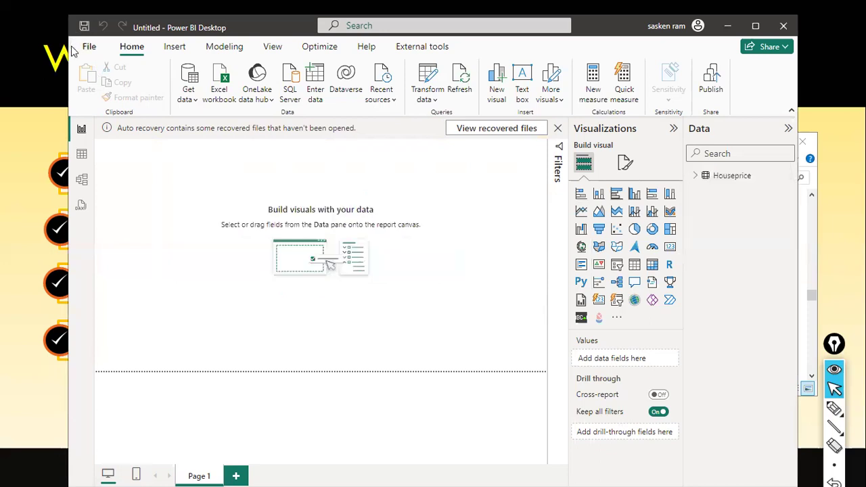
# Step: Expand the Houseprice table's field list and show the table's rows in the data view
pyautogui.click(699, 176)
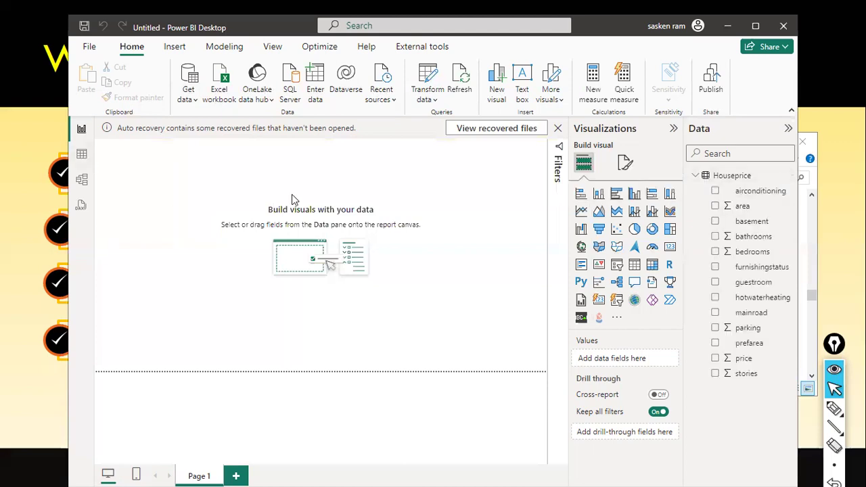
pyautogui.click(81, 154)
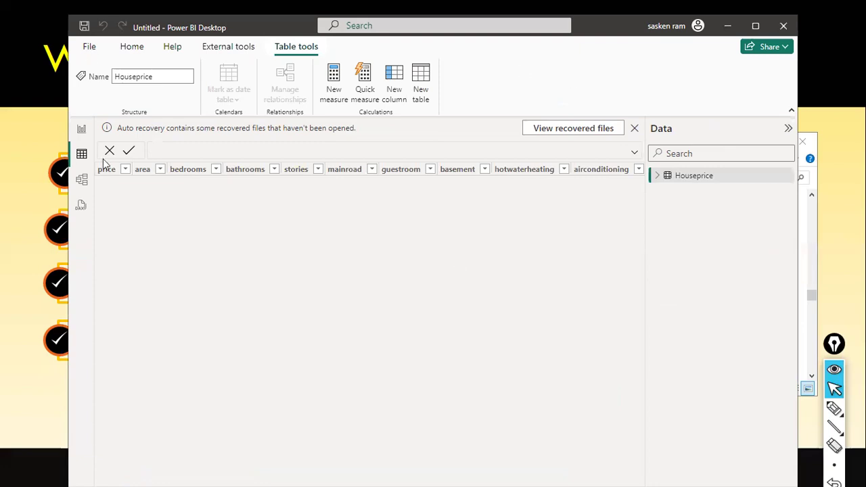
# Step: Fit the application window on the screen and review the Houseprice table's columns across to the last one
pyautogui.hotkey('ctrl', 'a')
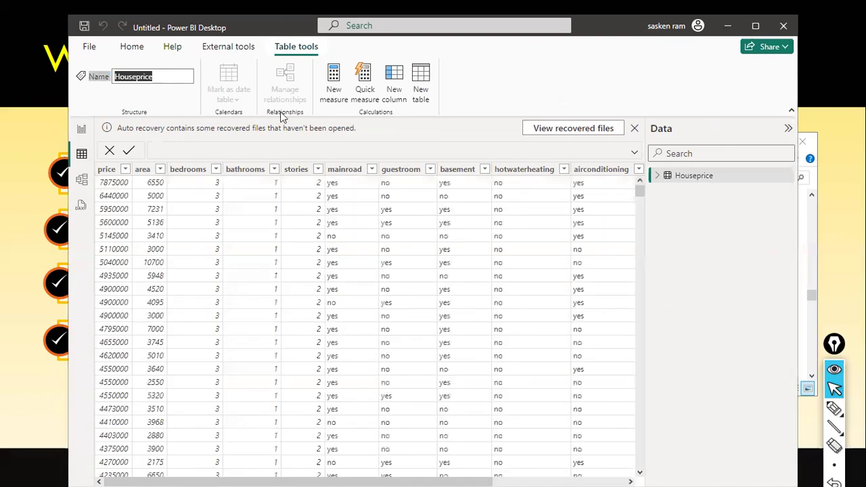
pyautogui.doubleClick(275, 17)
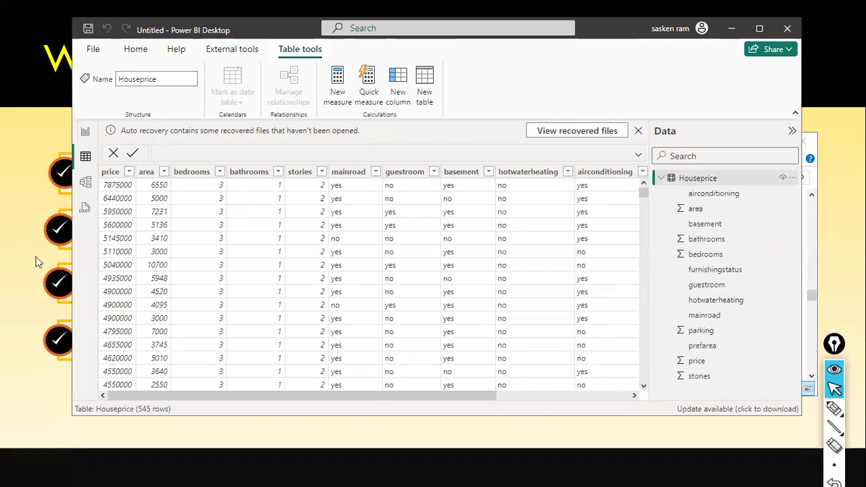
pyautogui.click(548, 397)
pyautogui.moveTo(629, 397); pyautogui.dragTo(61, 378)
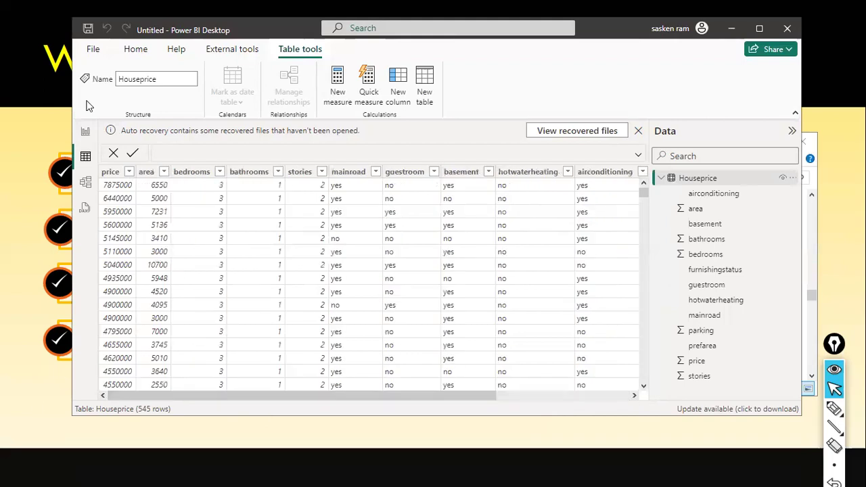
# Step: Check the Houseprice table in the model view and return to the report view
pyautogui.click(84, 134)
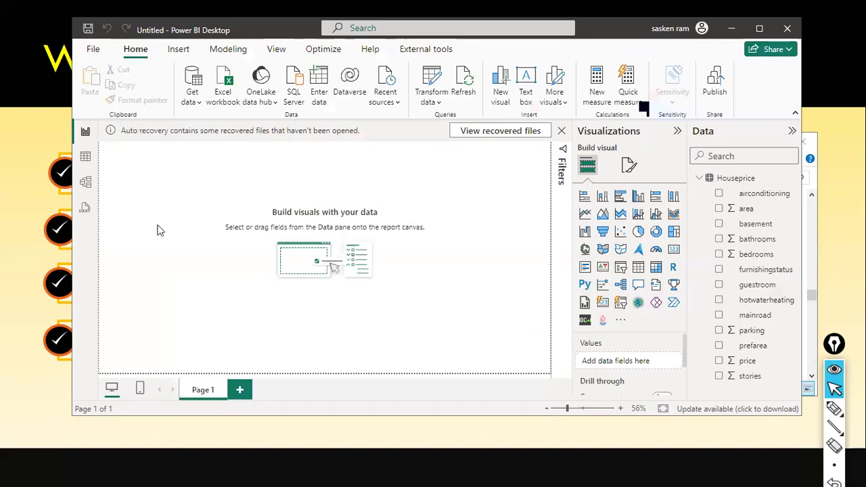
pyautogui.click(86, 183)
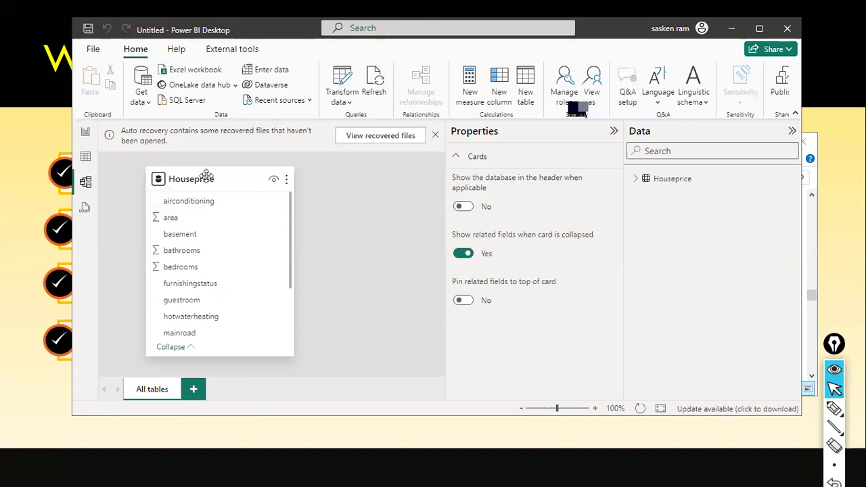
pyautogui.click(86, 132)
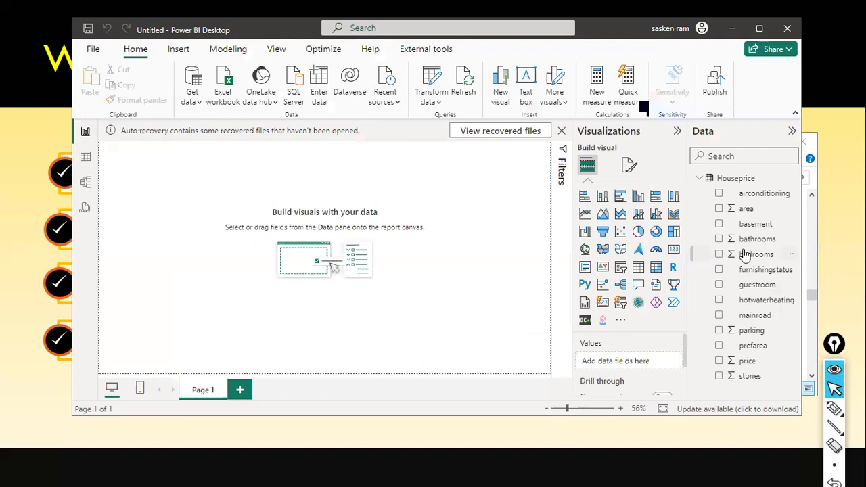
pyautogui.hotkey('alt', 'Tab')
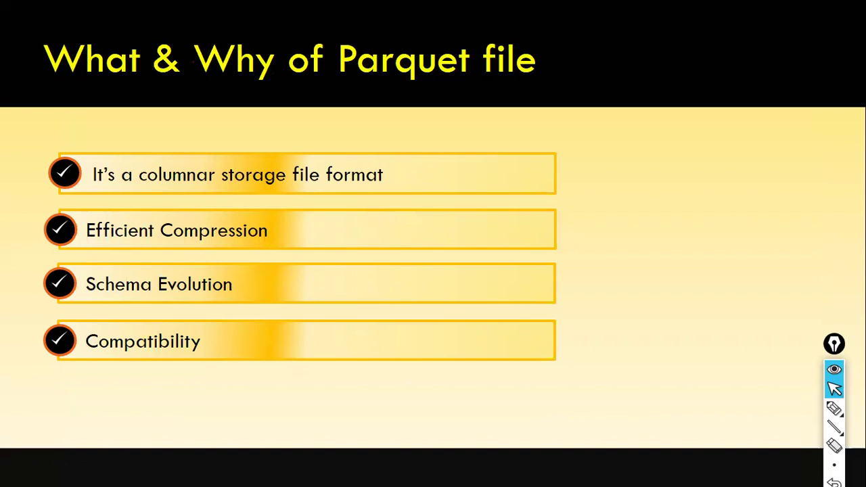
pyautogui.hotkey('alt', 'Tab')
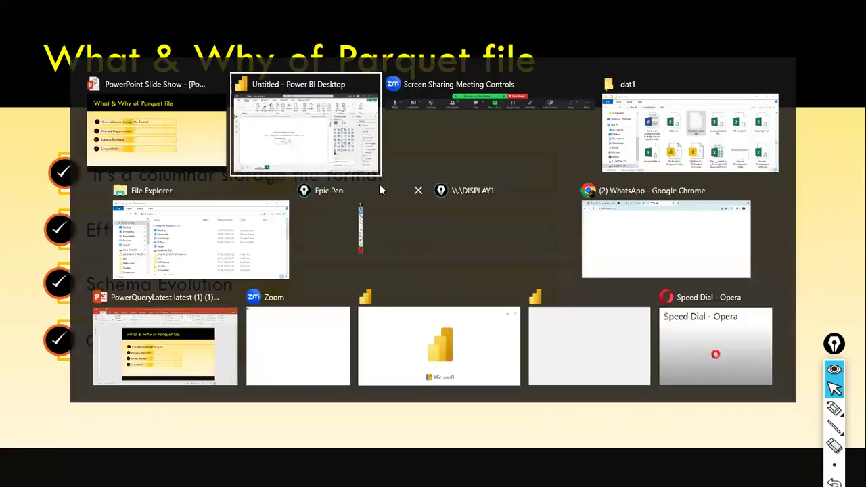
# Step: Search the full list of data connectors for "par" to locate the Parquet connector, and close the list without connecting
pyautogui.click(190, 101)
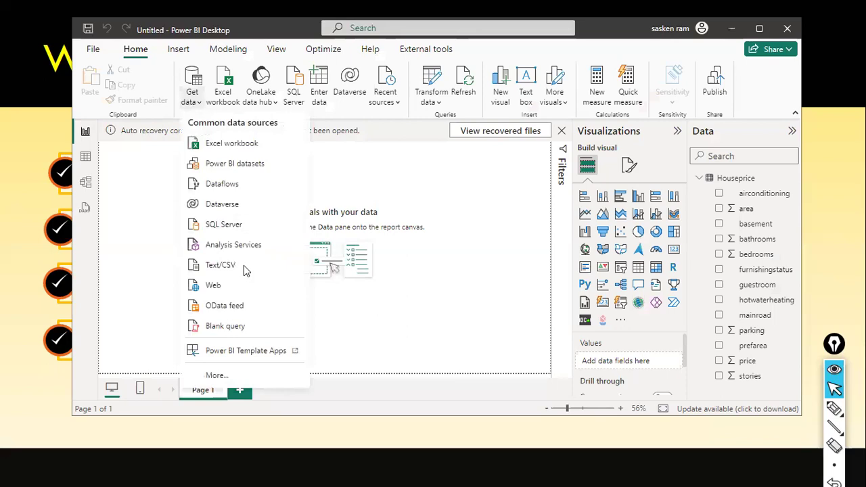
pyautogui.click(218, 375)
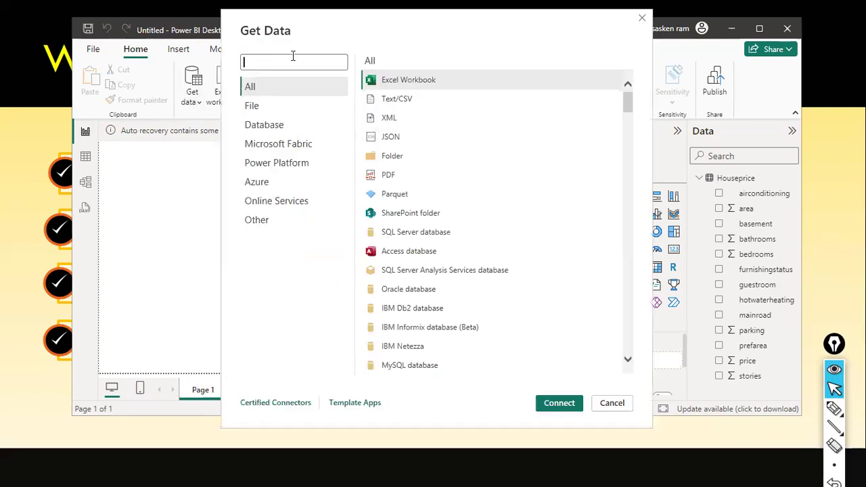
pyautogui.write('par')
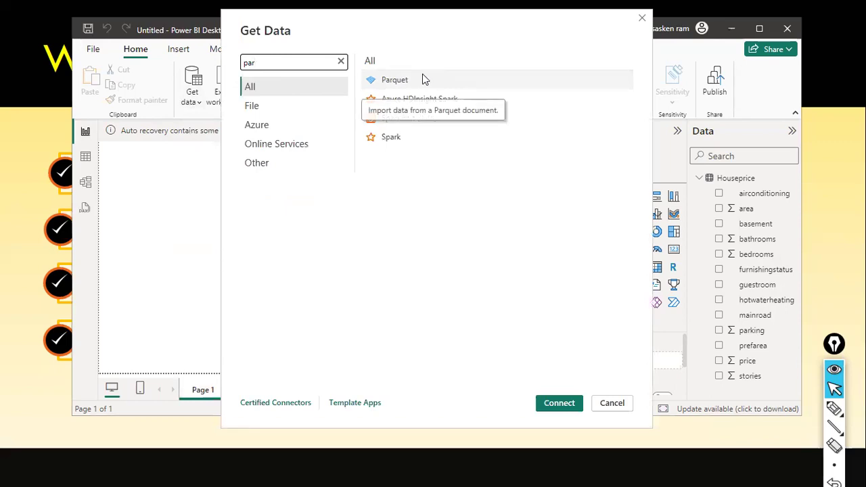
pyautogui.click(611, 404)
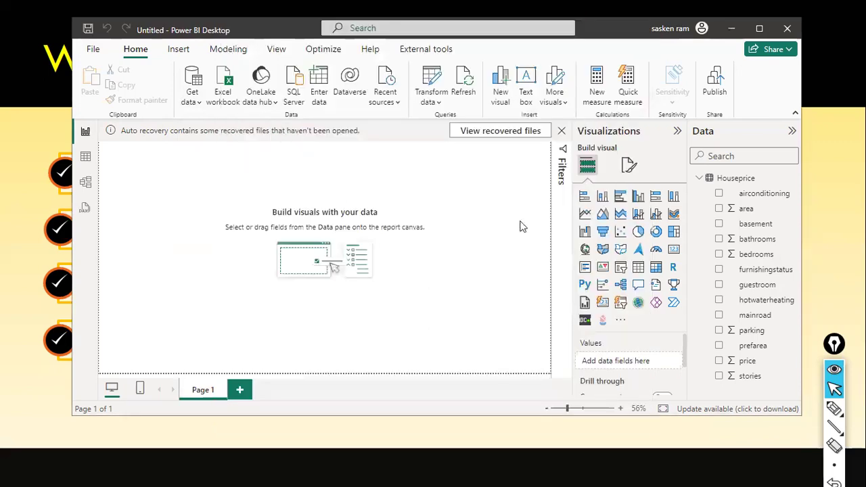